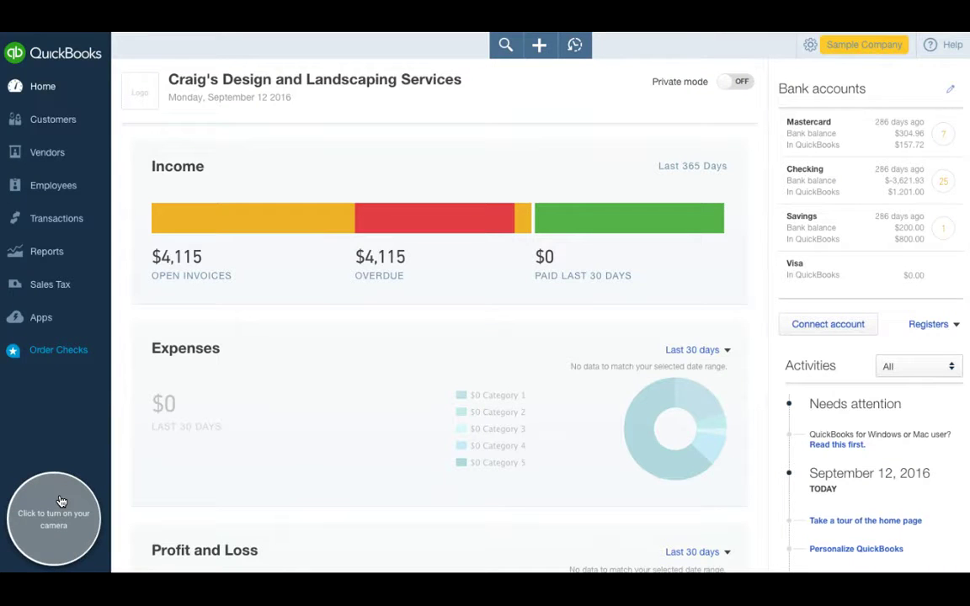
Step: From the Customers page, start a new Receive Payment form through the Create menu
{"action": "left_click", "coordinate": [61, 501]}
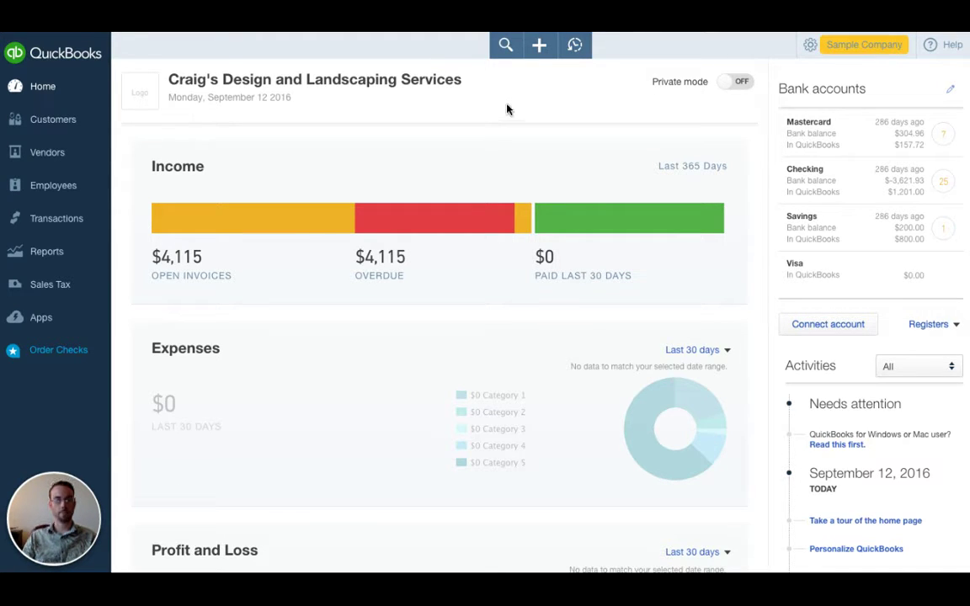
{"action": "left_click", "coordinate": [52, 118]}
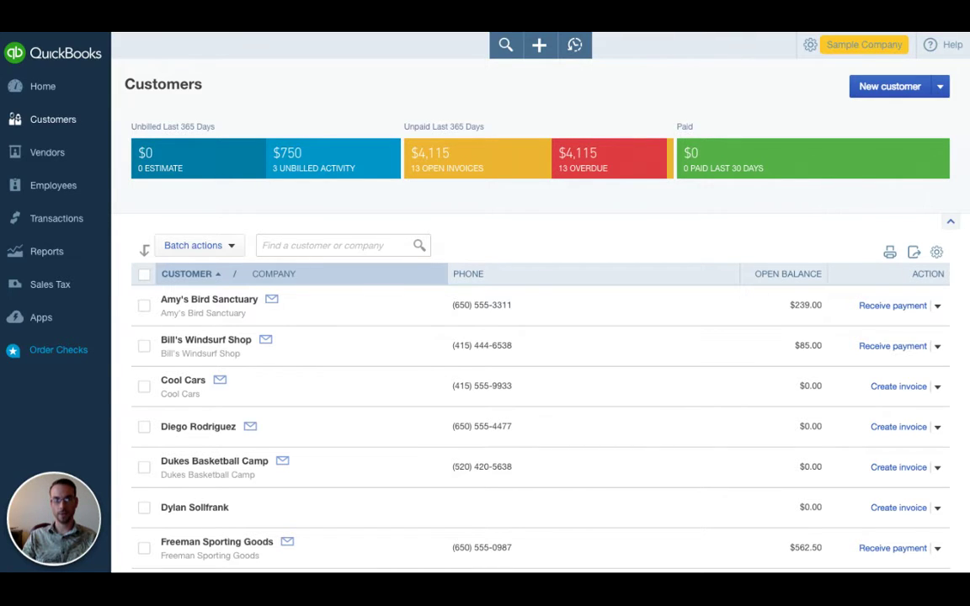
{"action": "left_click", "coordinate": [539, 44]}
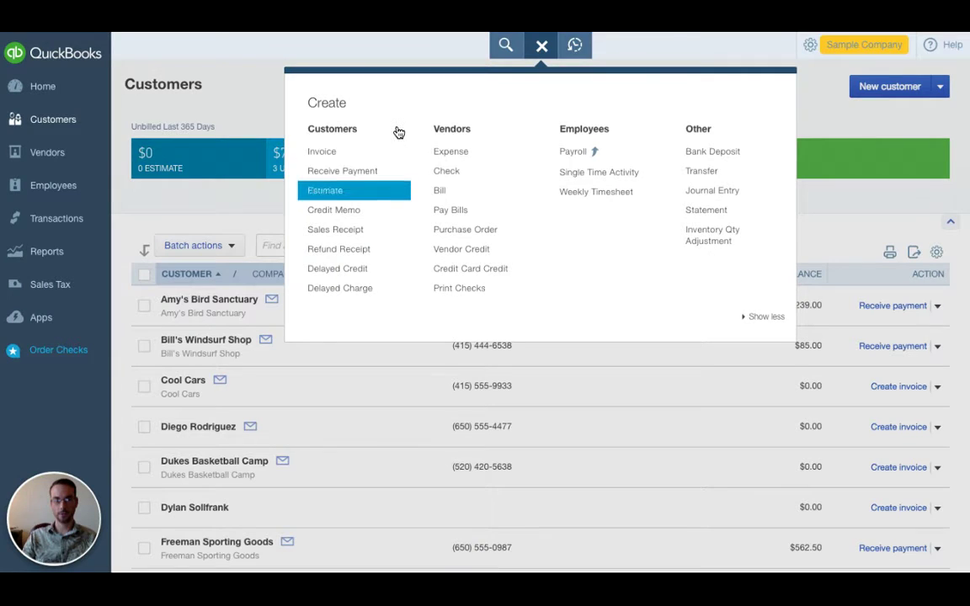
{"action": "key", "text": "Up"}
{"action": "key", "text": "Return"}
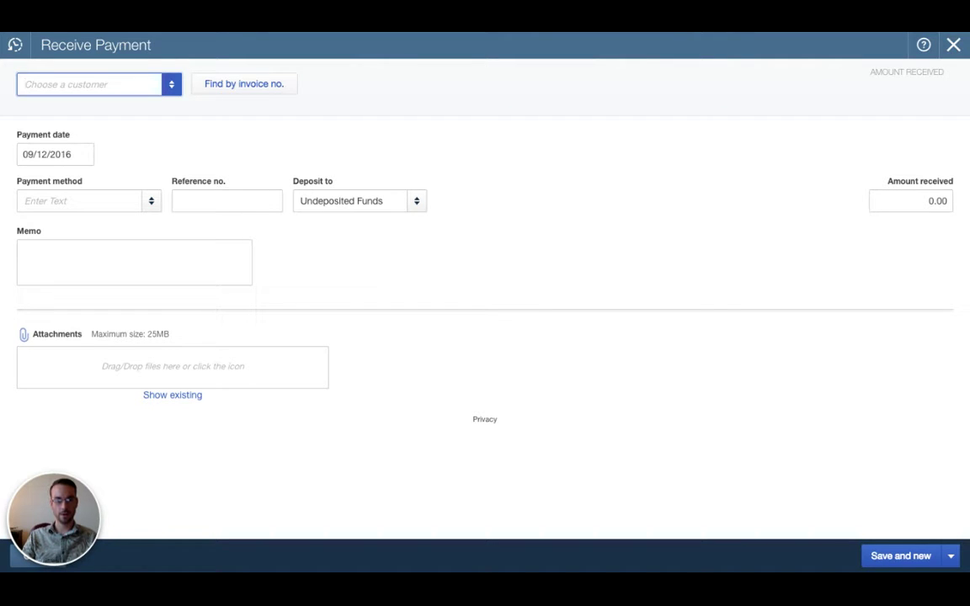
Step: Choose Amy's Bird Sanctuary as the customer and Check as the payment method
{"action": "key", "text": "Down"}
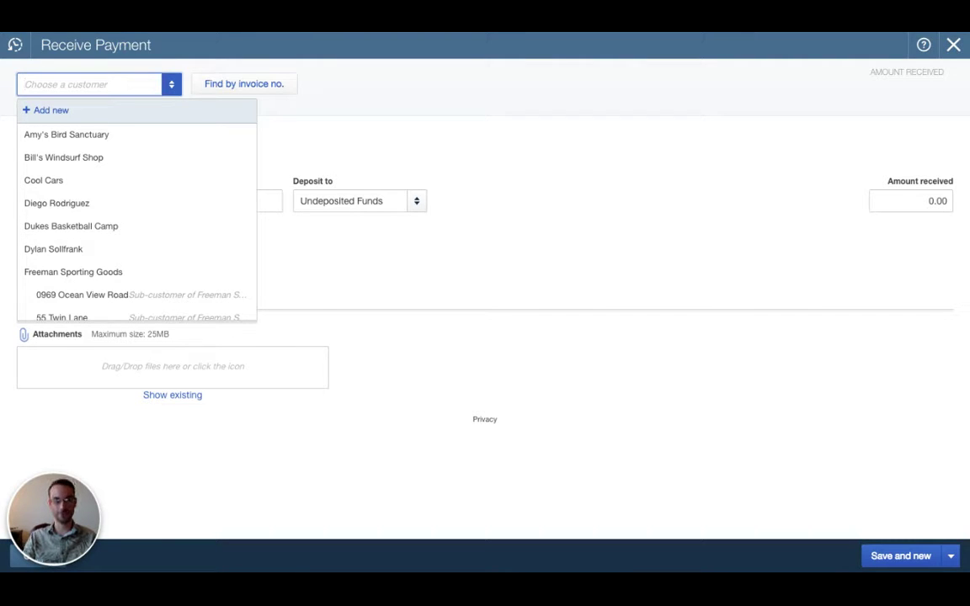
{"action": "key", "text": "Down"}
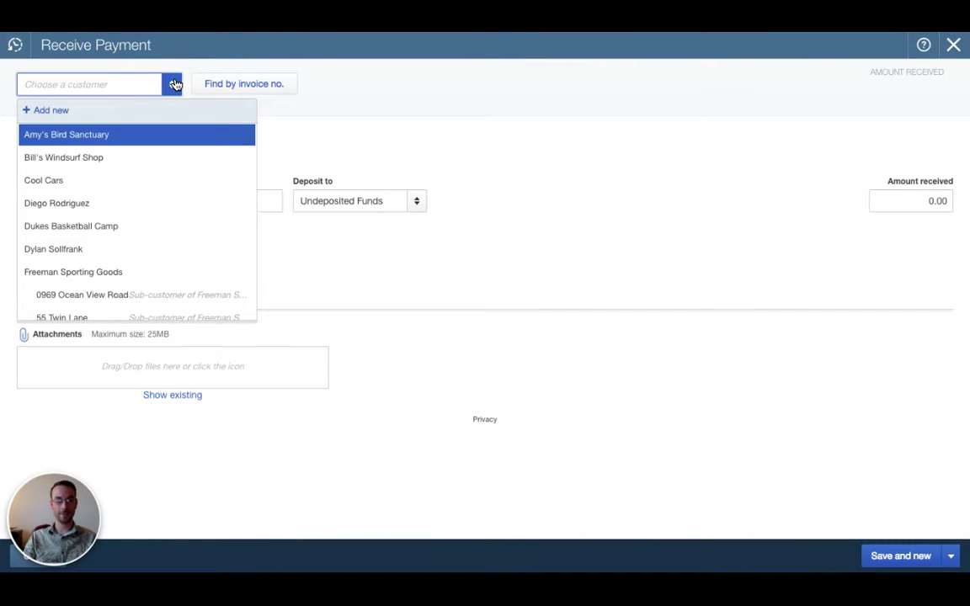
{"action": "key", "text": "Return"}
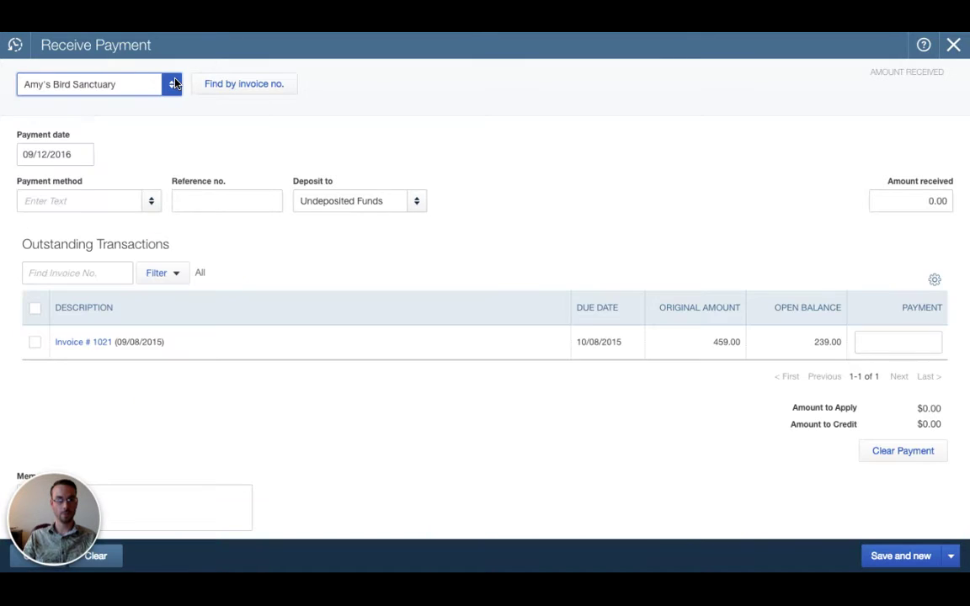
{"action": "key", "text": "Tab"}
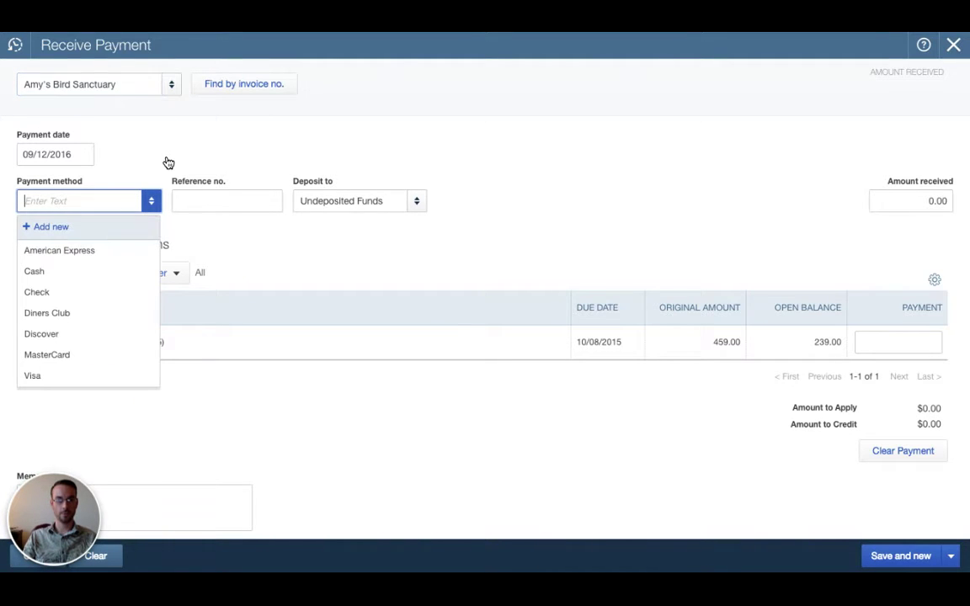
{"action": "key", "text": "Down"}
{"action": "key", "text": "Return"}
{"action": "key", "text": "Tab"}
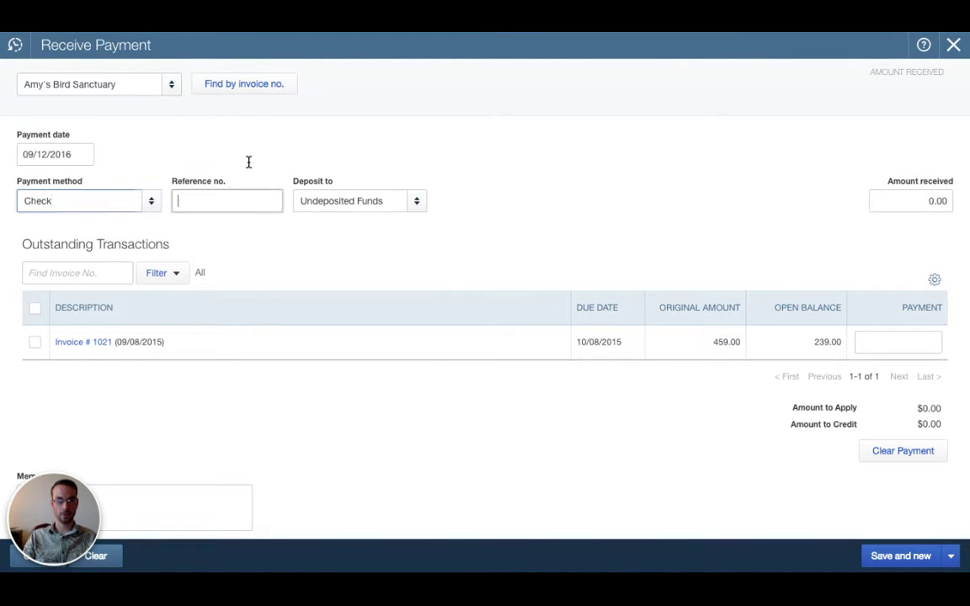
Step: Enter reference number 123 and an amount received of 100.00
{"action": "type", "text": "123"}
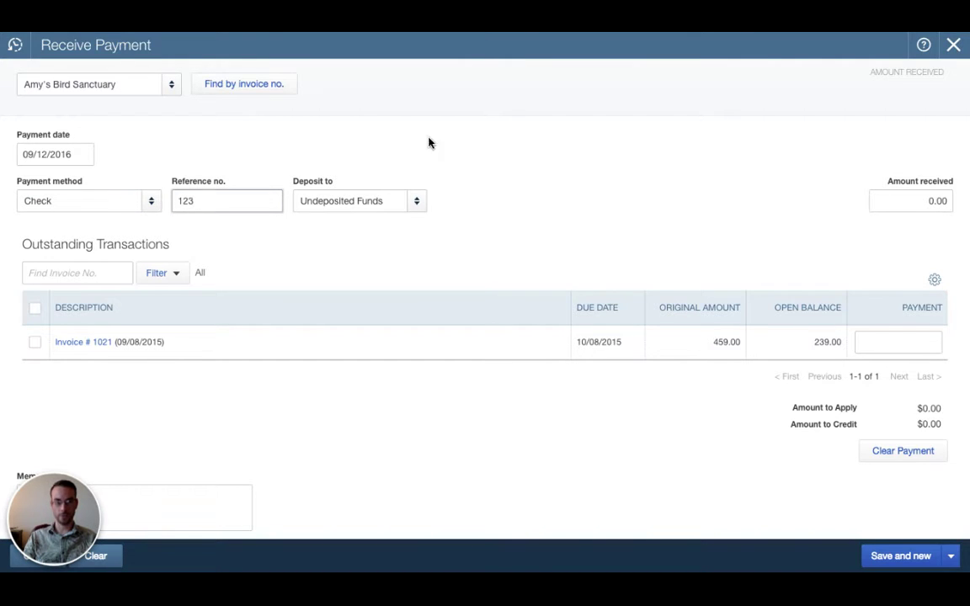
{"action": "left_click", "coordinate": [913, 200]}
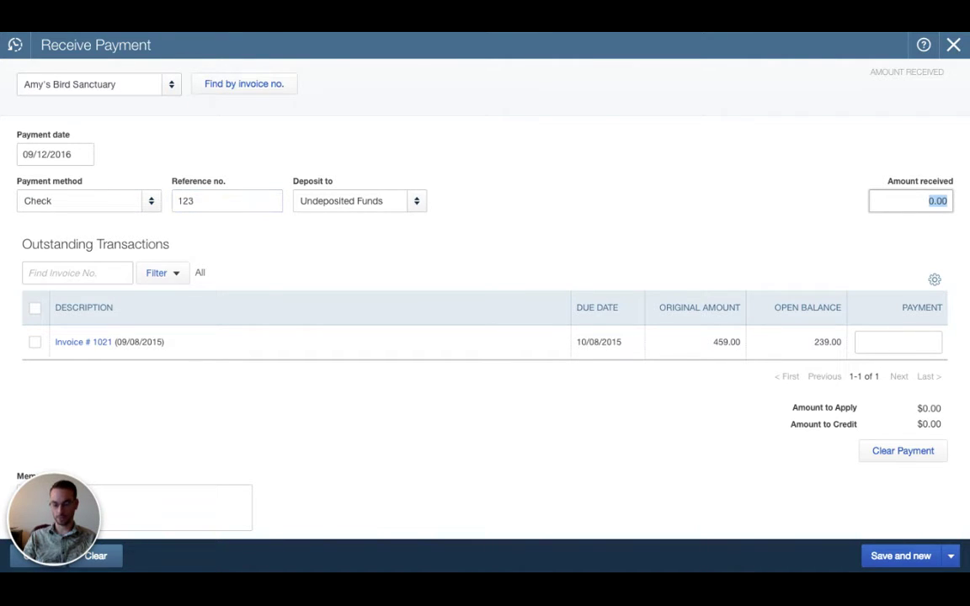
{"action": "type", "text": "100.00"}
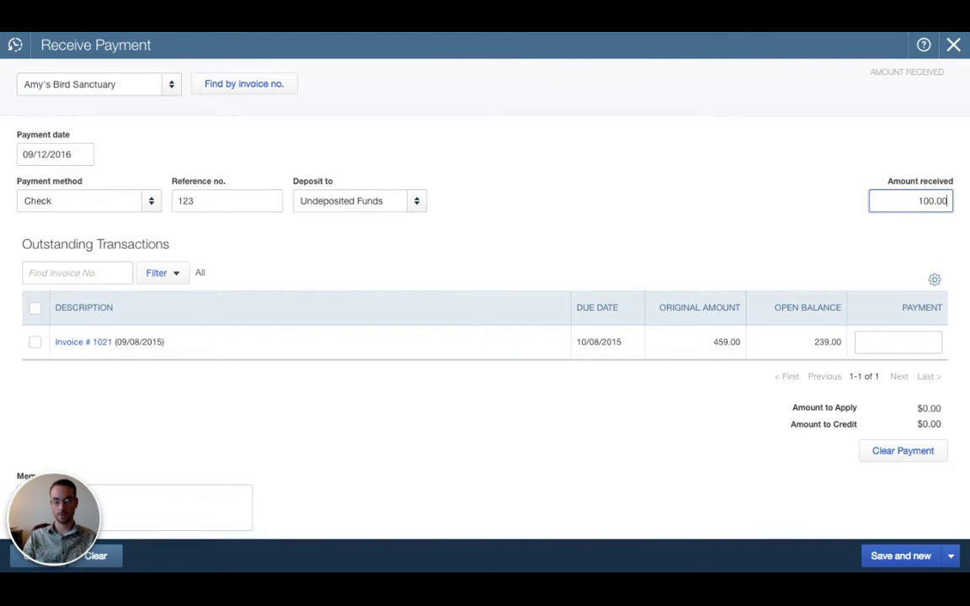
{"action": "left_click", "coordinate": [950, 555]}
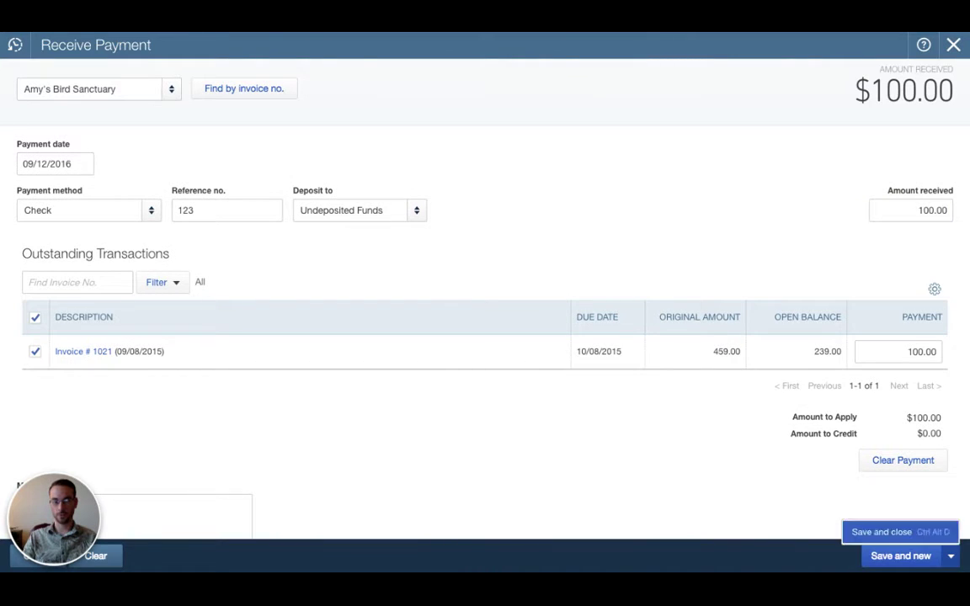
Step: Save and close the payment, then reopen the 09/12/2016 Payment #123 from the transaction list
{"action": "left_click", "coordinate": [880, 530]}
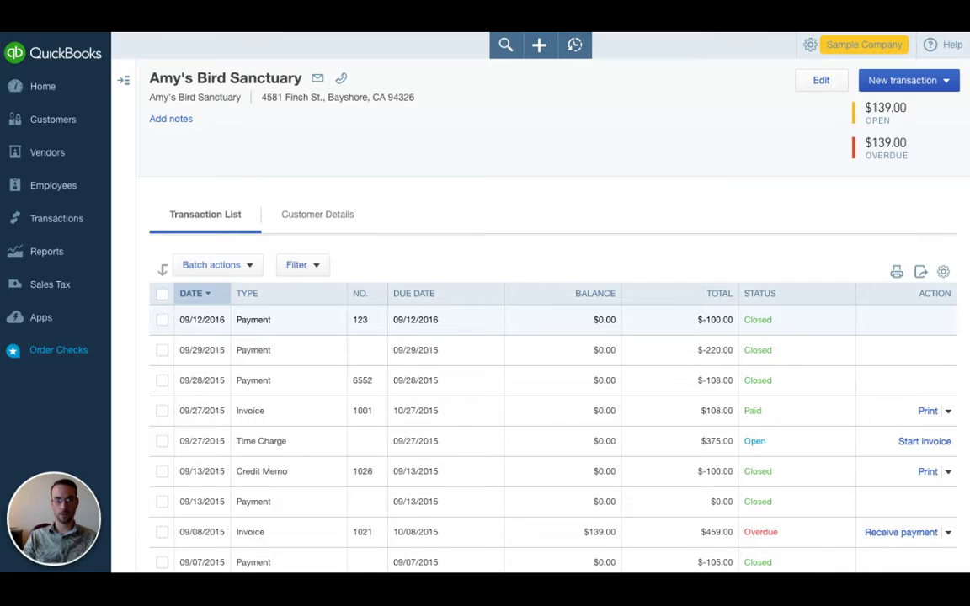
{"action": "left_click", "coordinate": [753, 301]}
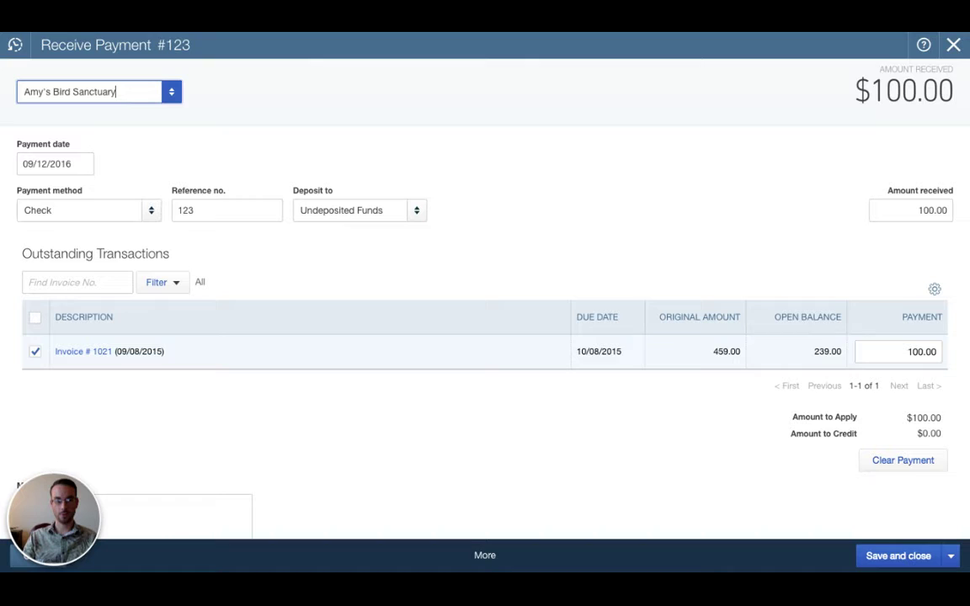
Step: Uncheck Invoice #1021 and confirm saving, leaving Payment #123 as an unapplied $100 credit
{"action": "left_click", "coordinate": [35, 351]}
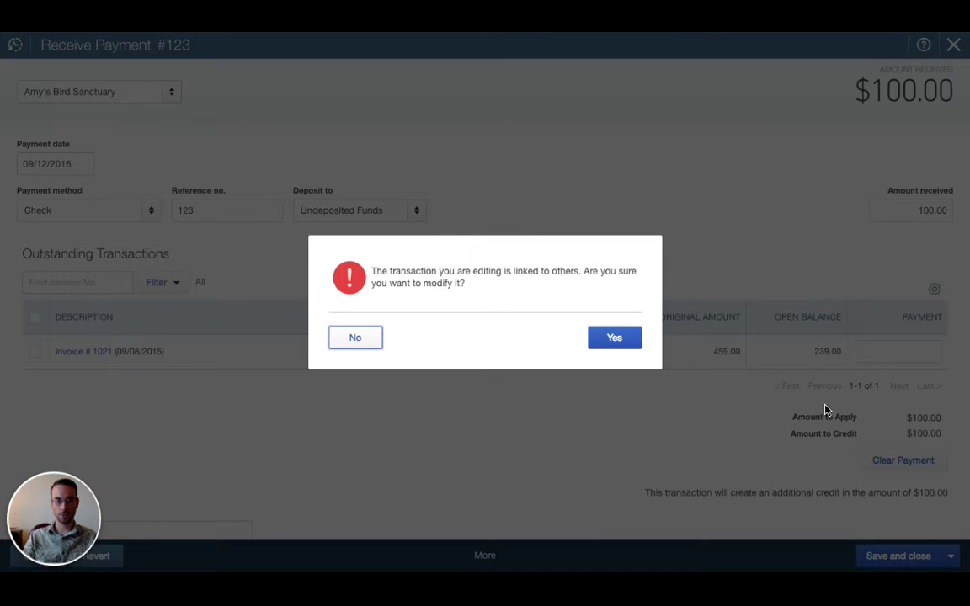
{"action": "key", "text": "Return"}
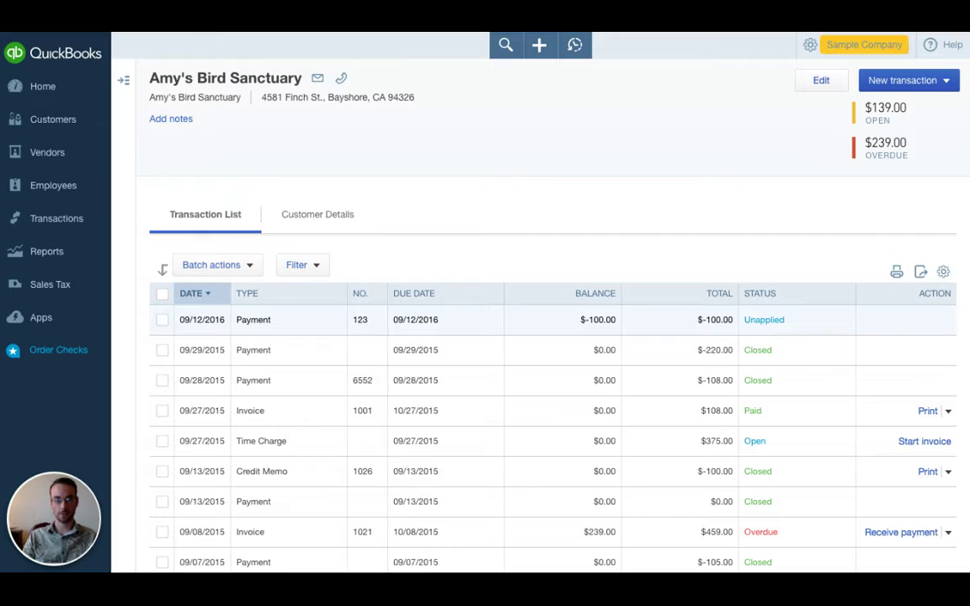
{"action": "left_click", "coordinate": [770, 300]}
{"action": "left_click", "coordinate": [551, 555]}
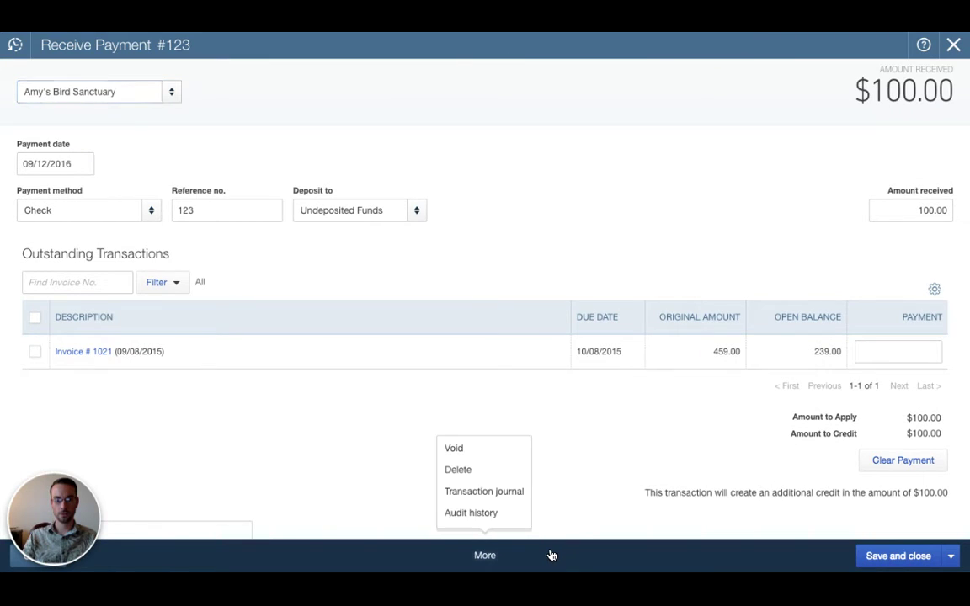
{"action": "left_click", "coordinate": [505, 489]}
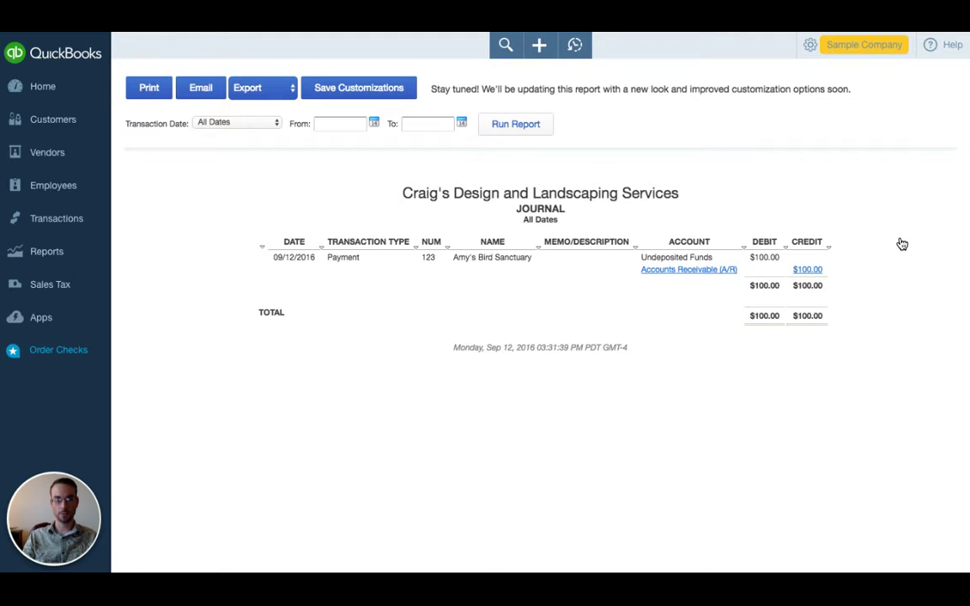
{"action": "left_click", "coordinate": [813, 244]}
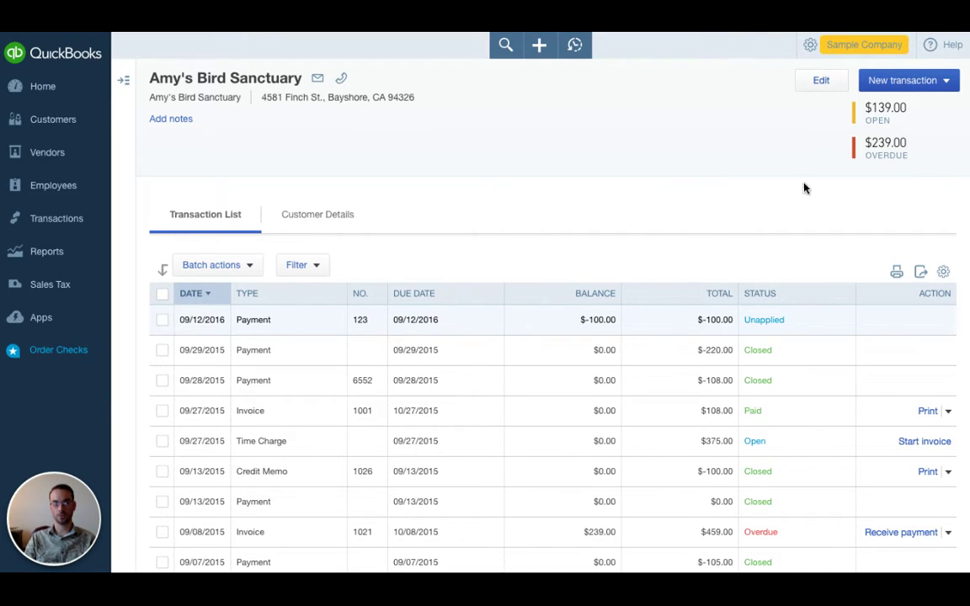
Step: Reopen Payment #123 and re-tick Invoice #1021 so its payment shows 100.00
{"action": "left_click", "coordinate": [851, 298]}
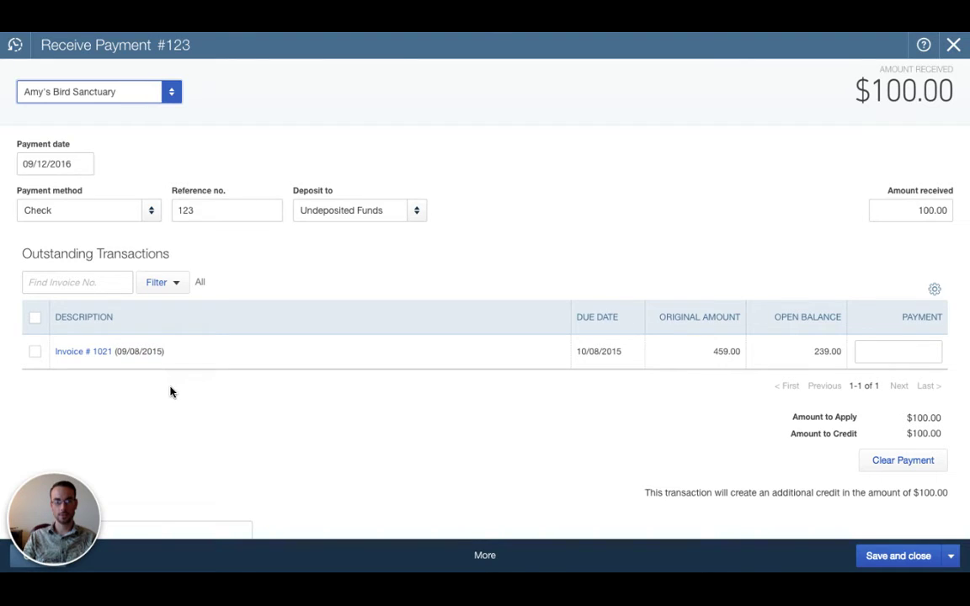
{"action": "left_click", "coordinate": [35, 351]}
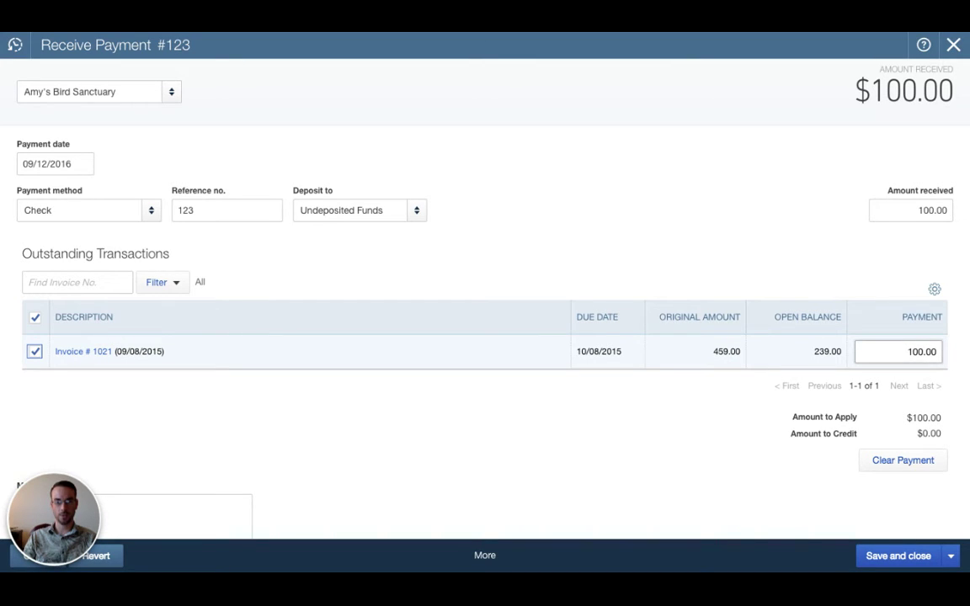
{"action": "key", "text": "Tab"}
{"action": "left_click", "coordinate": [857, 393]}
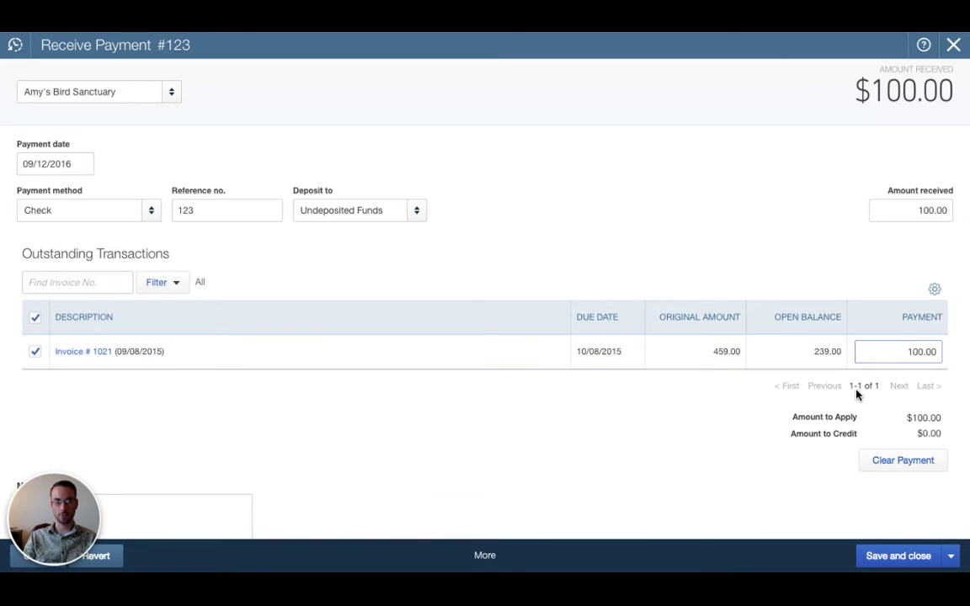
{"action": "scroll", "coordinate": [866, 395], "scroll_direction": "down", "scroll_amount": 4}
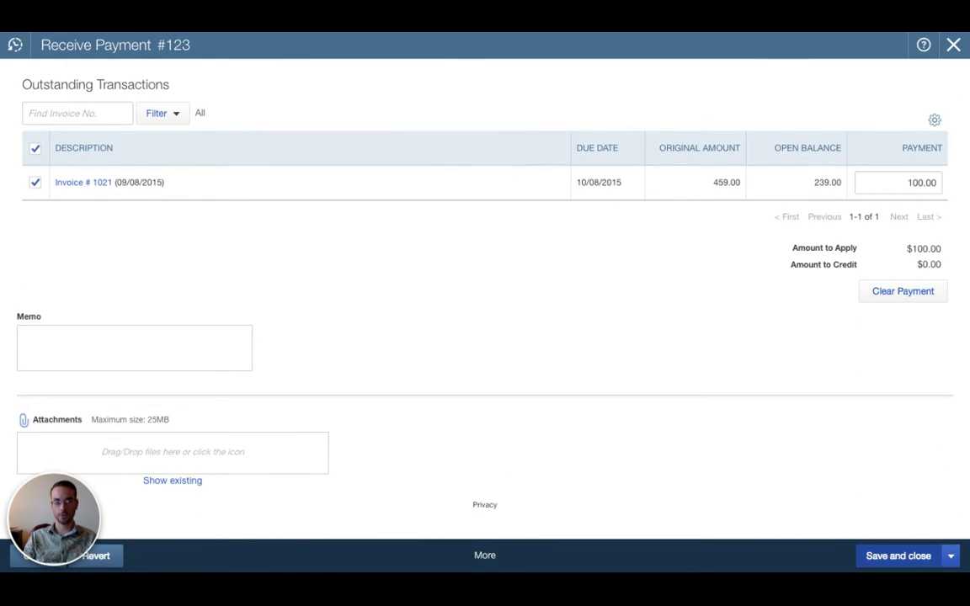
Step: Save and close Payment #123, bringing Invoice #1021's balance down to $139.00
{"action": "left_click", "coordinate": [898, 556]}
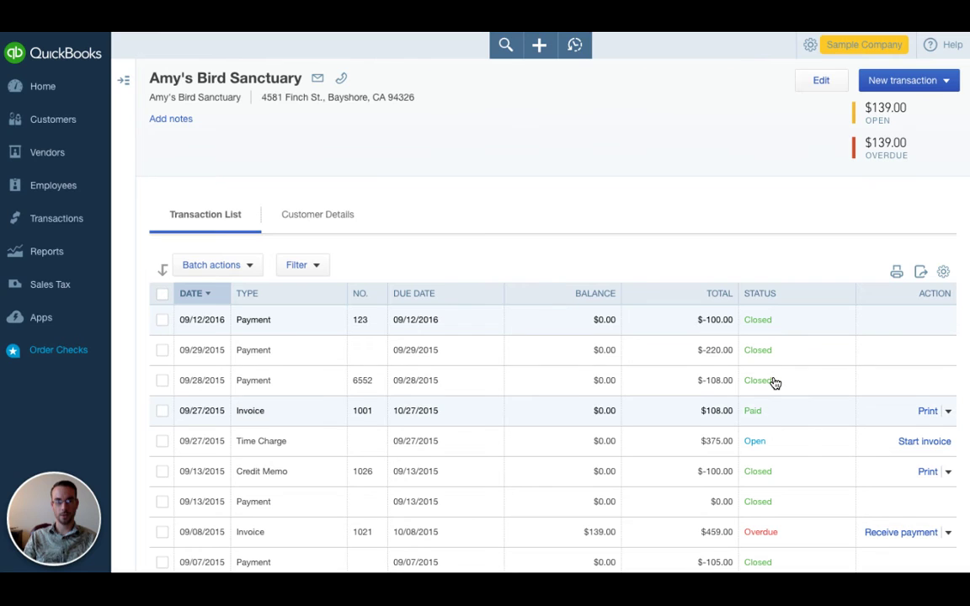
{"action": "scroll", "coordinate": [773, 383], "scroll_direction": "down", "scroll_amount": 2}
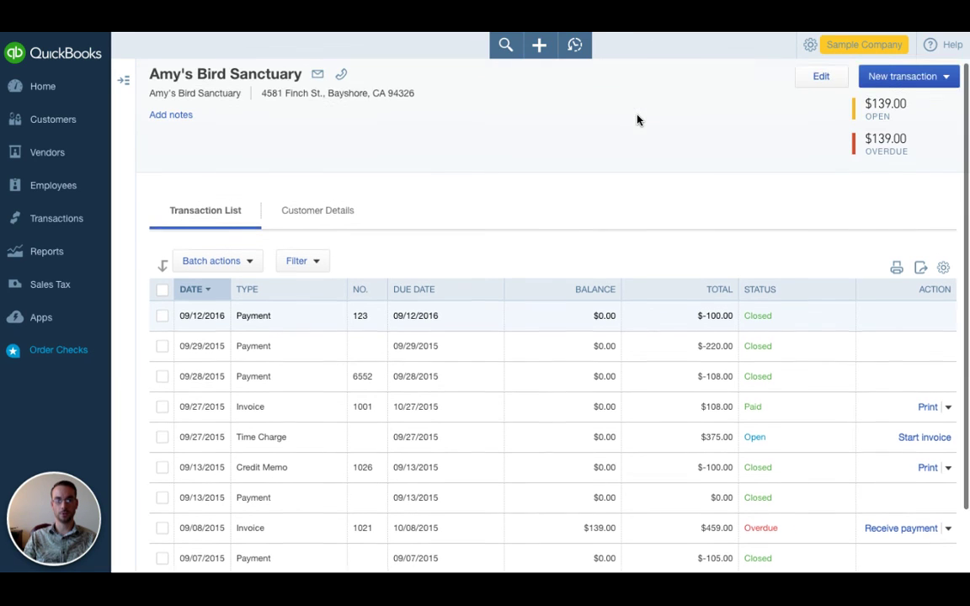
{"action": "left_click", "coordinate": [908, 80]}
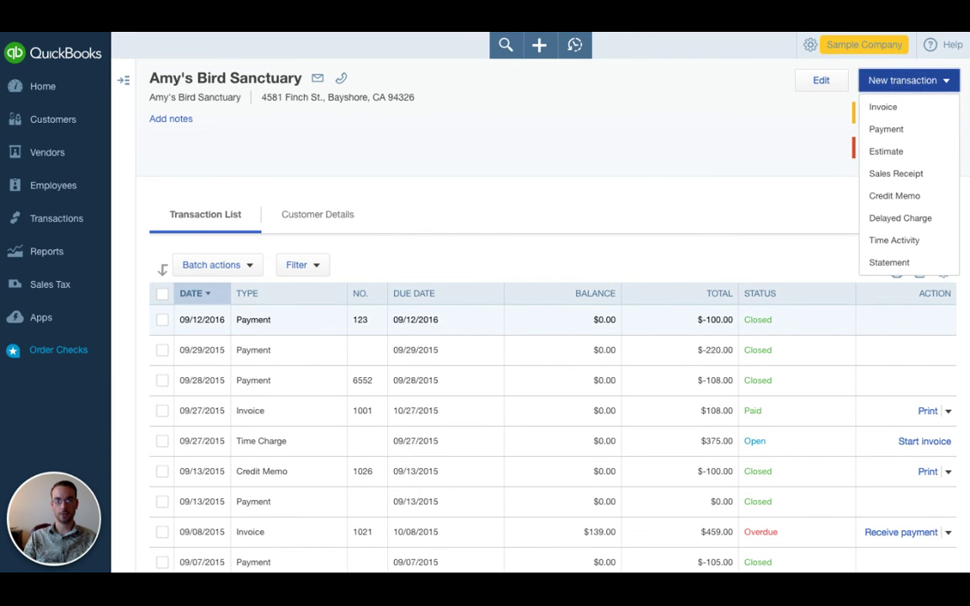
{"action": "left_click", "coordinate": [929, 81]}
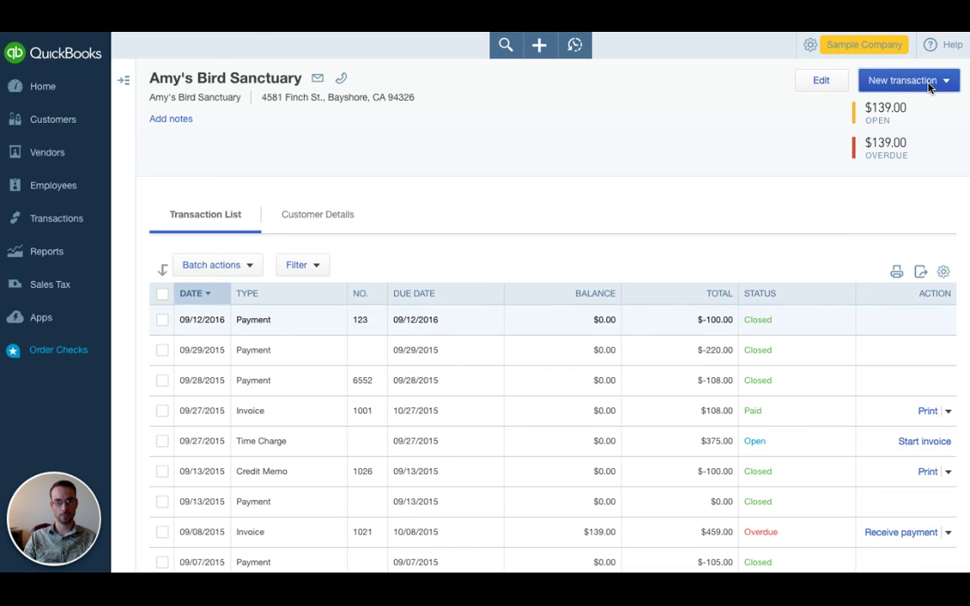